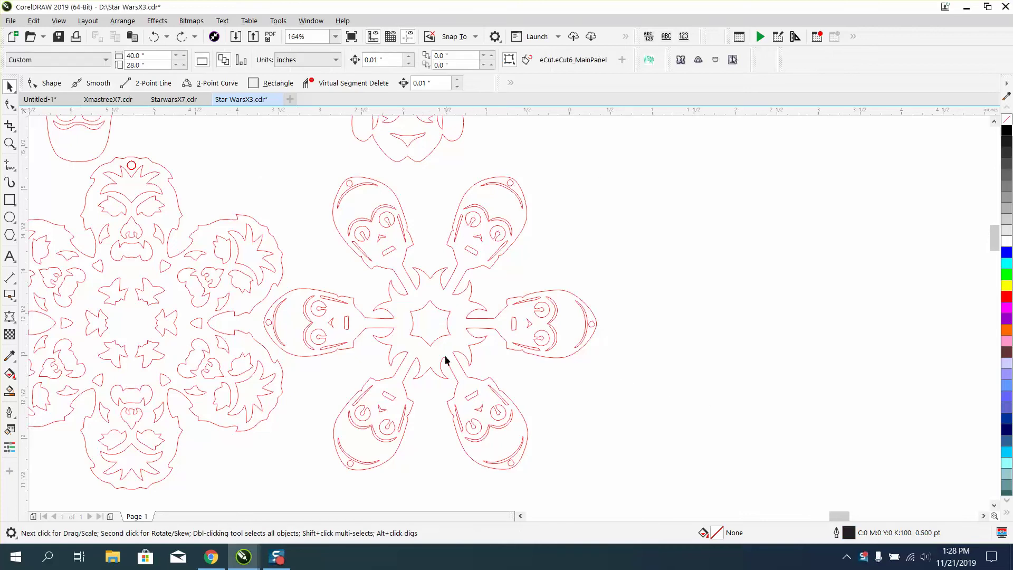
pyautogui.scroll(-4, 436, 340)
pyautogui.scroll(-2, 314, 284)
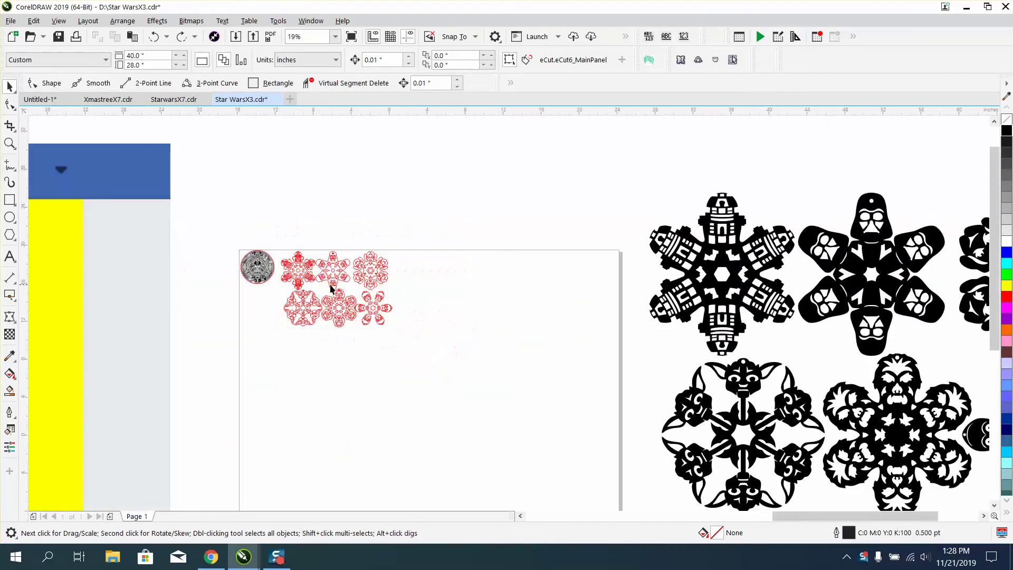
# - Move the Facebook banner left off the page, then zoom in on the right-hand red snowflakes
pyautogui.click(471, 283)
pyautogui.scroll(-2, 605, 279)
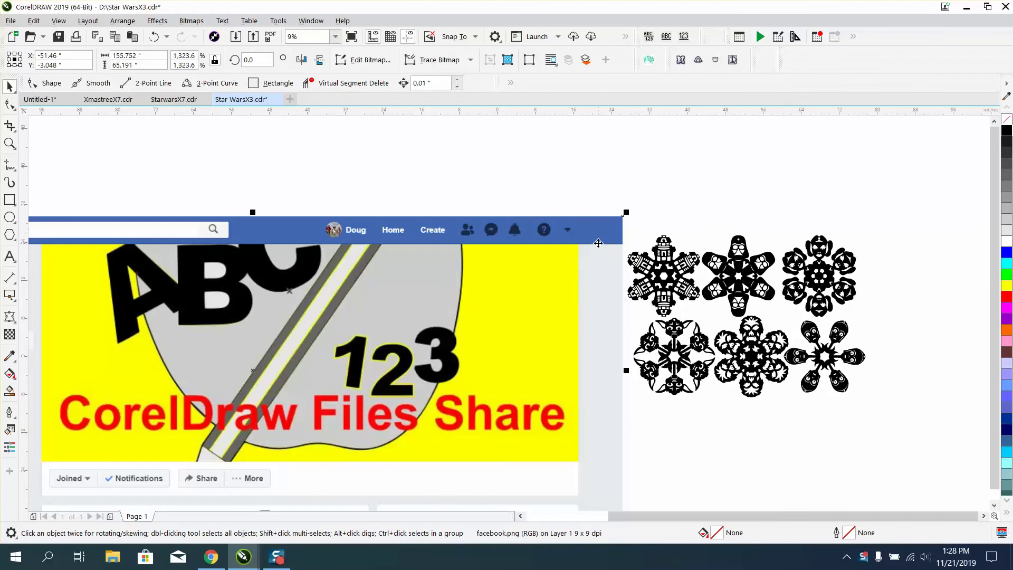
pyautogui.moveTo(598, 243); pyautogui.dragTo(119, 232)
pyautogui.click(10, 143)
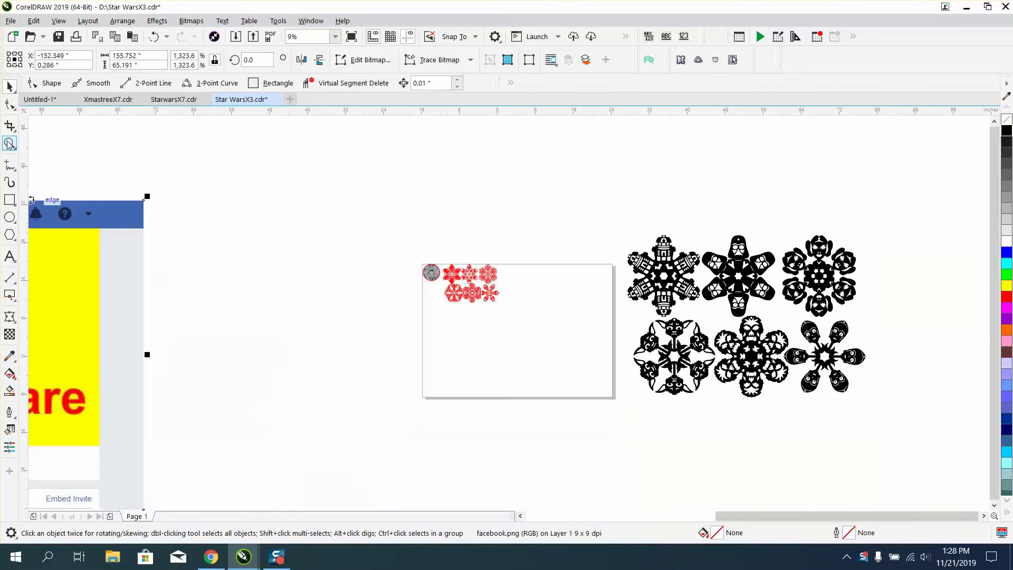
pyautogui.moveTo(471, 240); pyautogui.dragTo(549, 325)
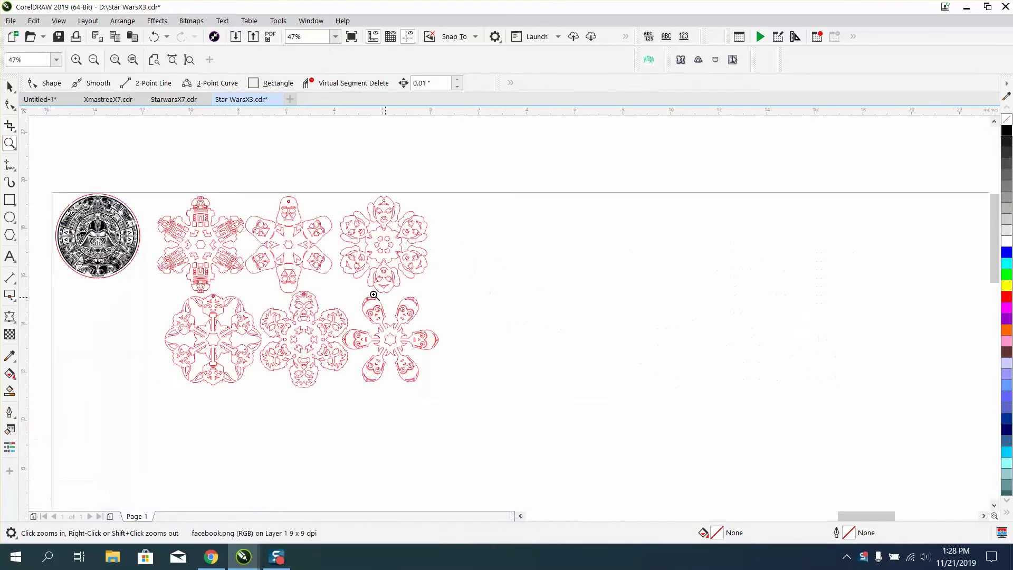
pyautogui.click(552, 440)
pyautogui.click(10, 85)
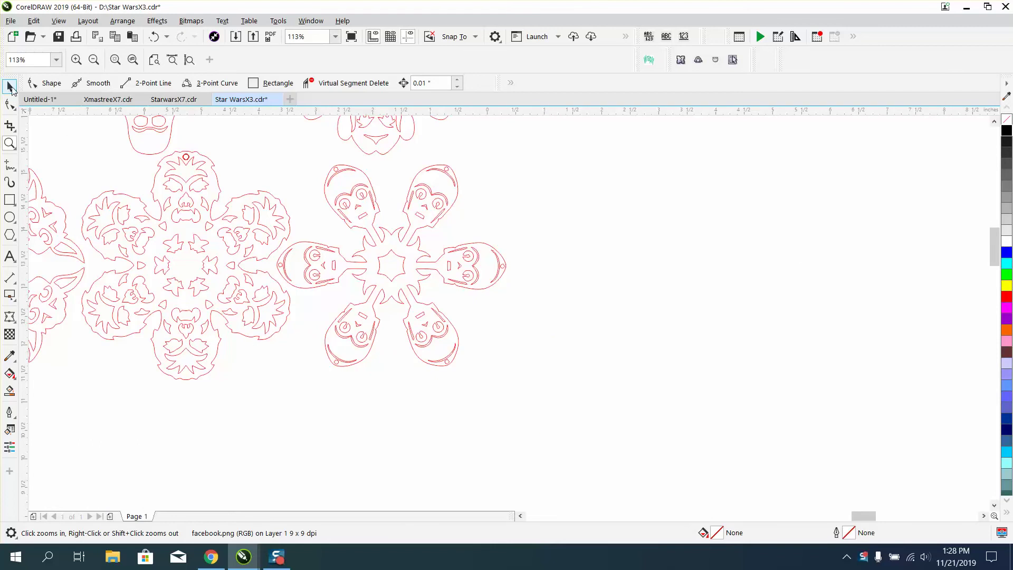
pyautogui.click(335, 173)
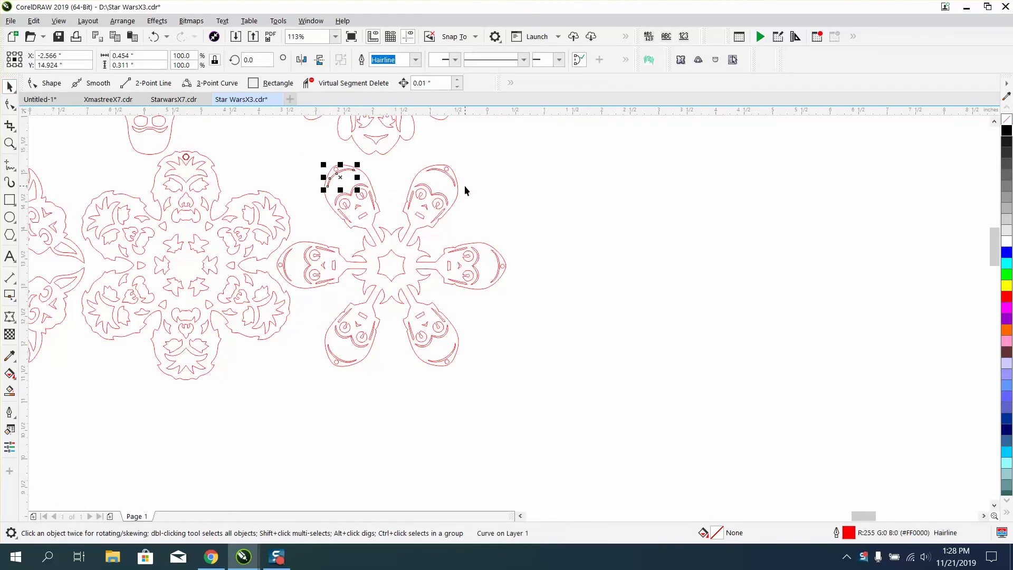
pyautogui.moveTo(288, 155); pyautogui.dragTo(464, 341)
pyautogui.moveTo(598, 404); pyautogui.dragTo(598, 404)
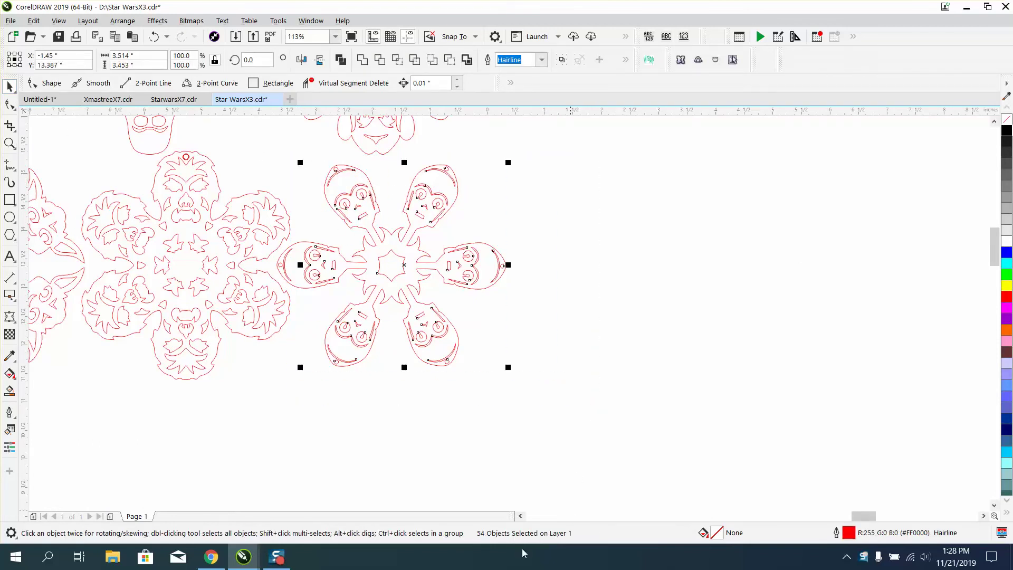
pyautogui.click(513, 450)
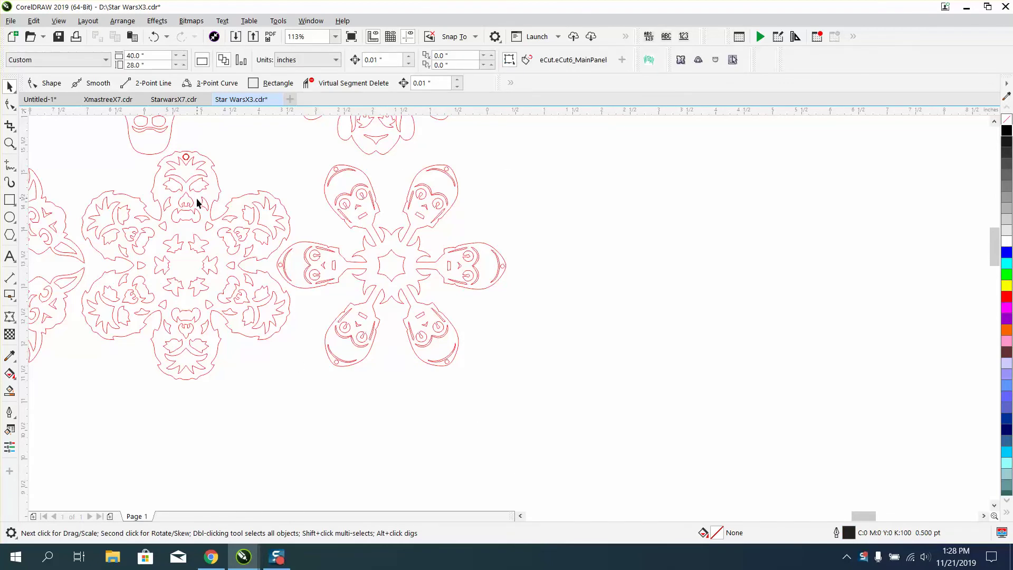
# - Zoom in on the skull snowflake with the Zoom tool
pyautogui.click(10, 144)
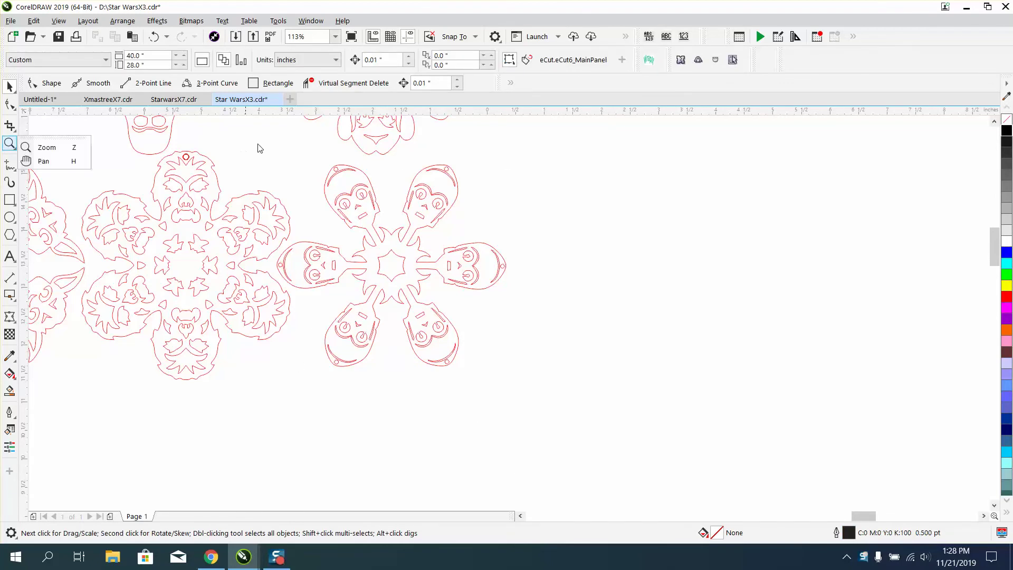
pyautogui.click(61, 147)
pyautogui.moveTo(293, 144); pyautogui.dragTo(601, 394)
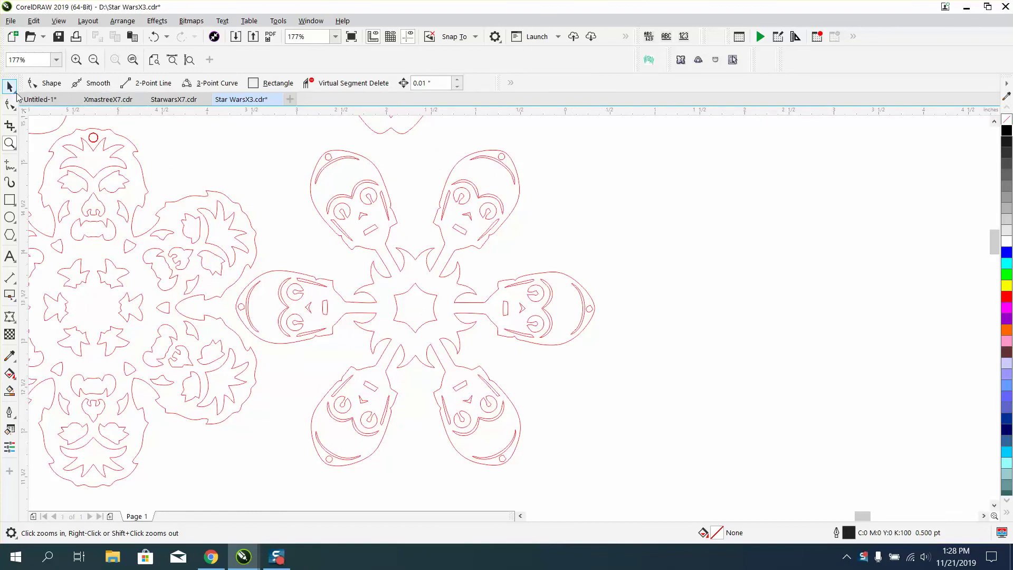
# - Draw a Freehand Pick loop around the skull snowflake to select all 57 pieces
pyautogui.click(16, 95)
pyautogui.click(40, 104)
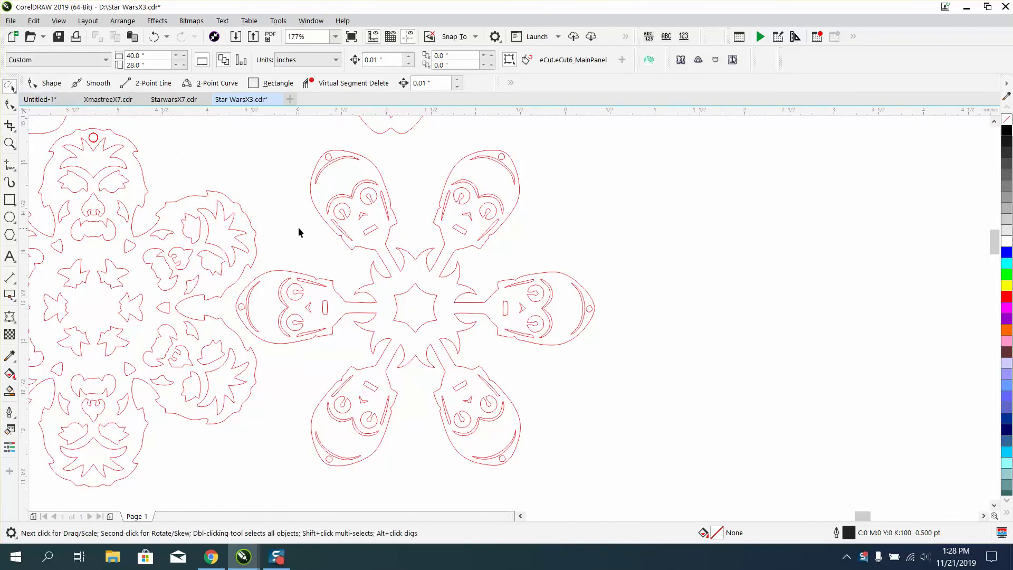
pyautogui.moveTo(298, 232)
pyautogui.mouseDown()
pyautogui.moveTo(231, 300)
pyautogui.moveTo(287, 448)
pyautogui.mouseUp()
pyautogui.moveTo(337, 482)
pyautogui.mouseDown()
pyautogui.moveTo(497, 483)
pyautogui.moveTo(639, 416)
pyautogui.moveTo(602, 209)
pyautogui.moveTo(477, 127)
pyautogui.mouseUp()
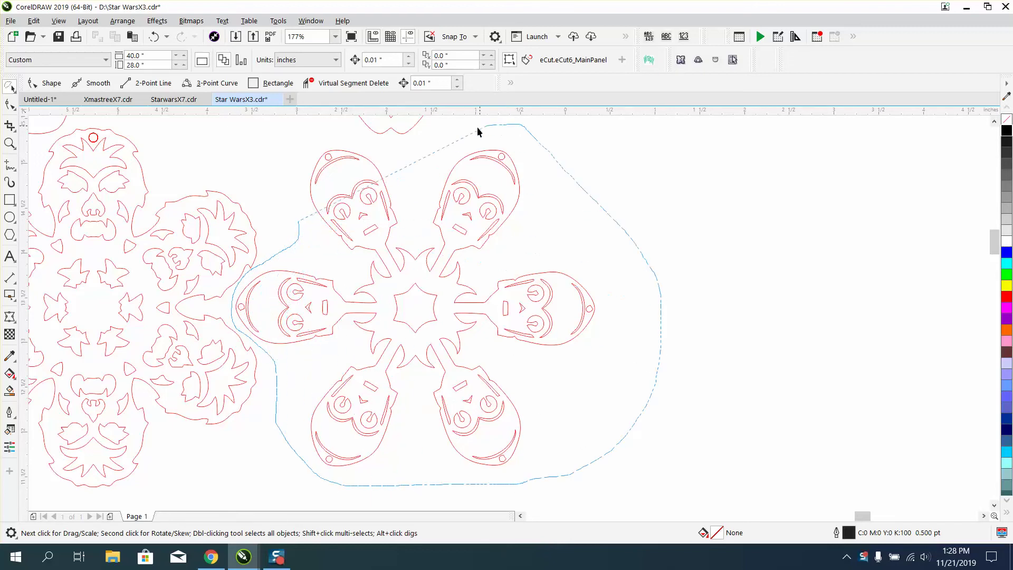
pyautogui.moveTo(422, 156)
pyautogui.mouseDown()
pyautogui.moveTo(356, 140)
pyautogui.moveTo(286, 150)
pyautogui.mouseUp()
pyautogui.moveTo(286, 150); pyautogui.dragTo(285, 146)
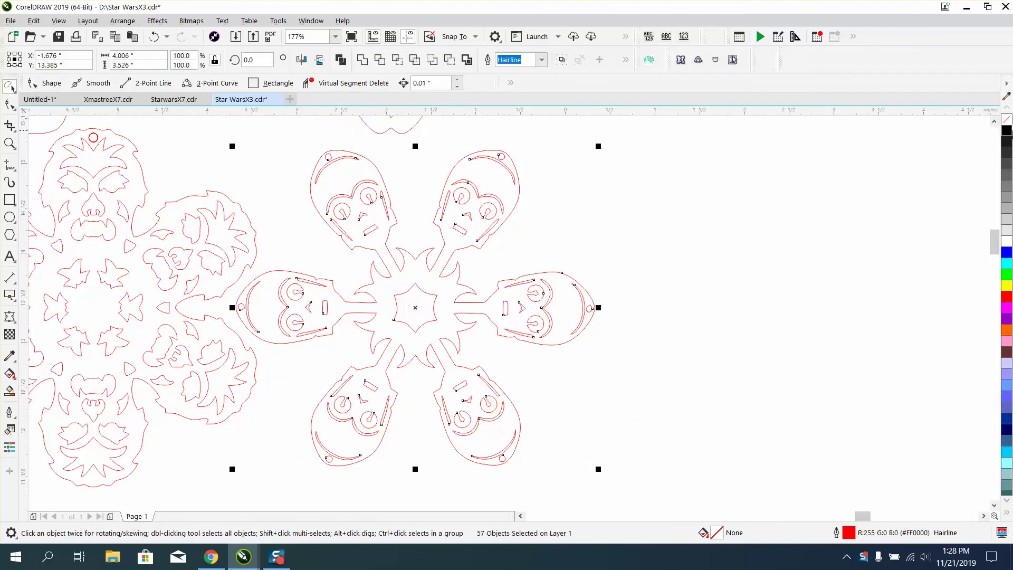
pyautogui.rightClick(1007, 131)
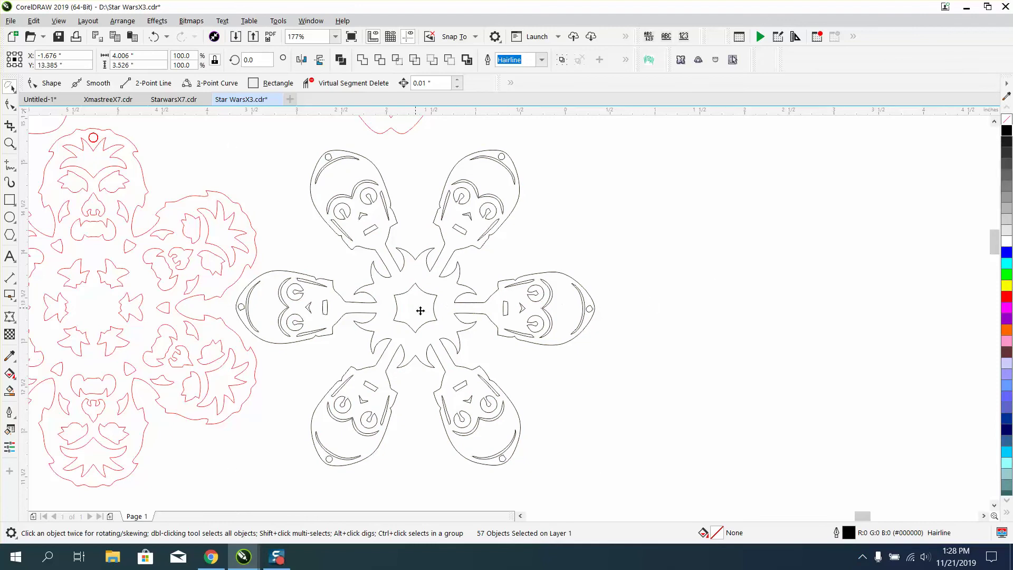
pyautogui.moveTo(416, 309); pyautogui.dragTo(592, 311)
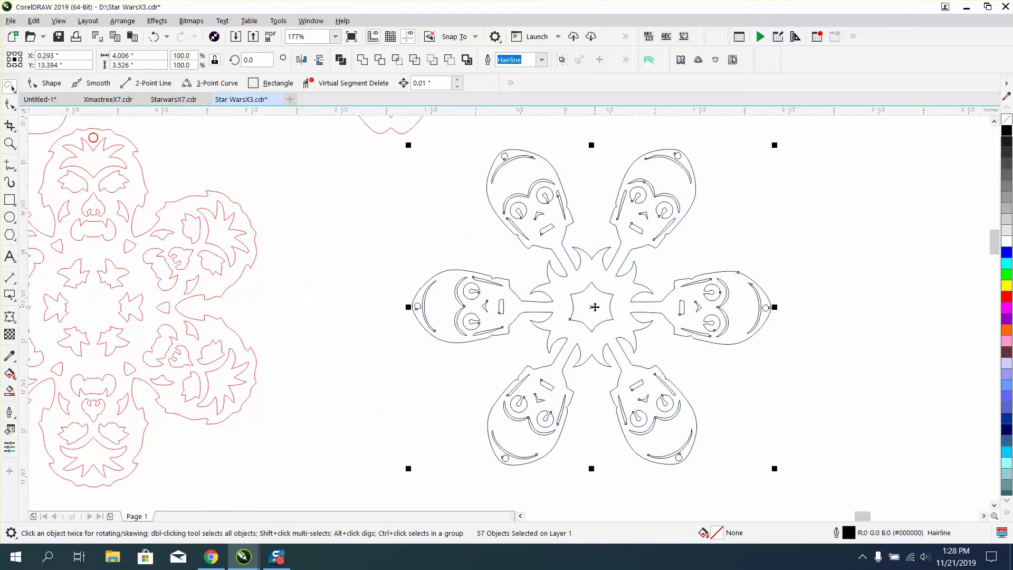
pyautogui.click(153, 37)
pyautogui.click(156, 37)
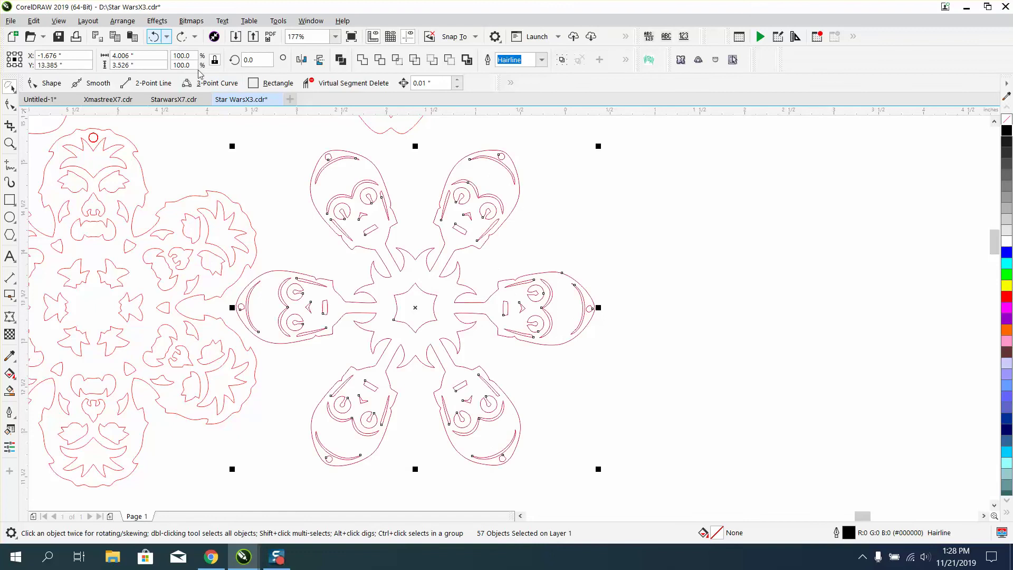
pyautogui.click(287, 190)
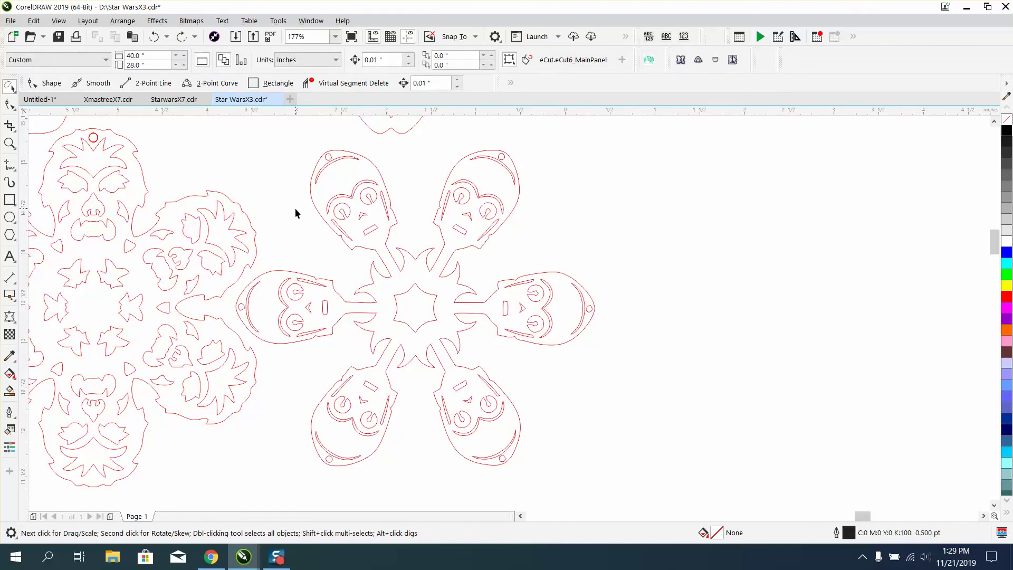
# - Select a piece, the head outline and the main outline of the skull snowflake
pyautogui.click(242, 308)
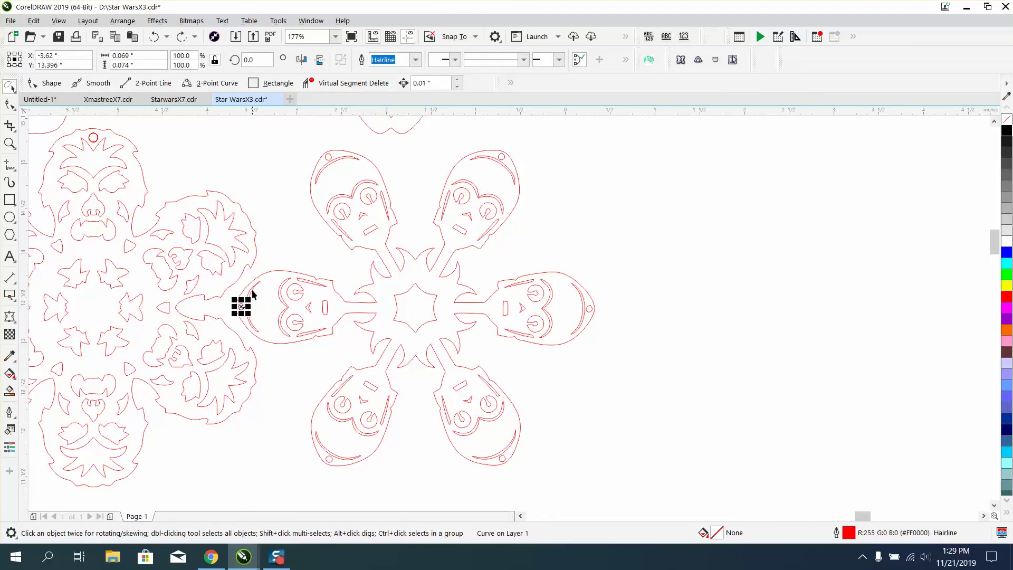
pyautogui.keyDown('shift'); pyautogui.click(252, 294); pyautogui.keyUp('shift')
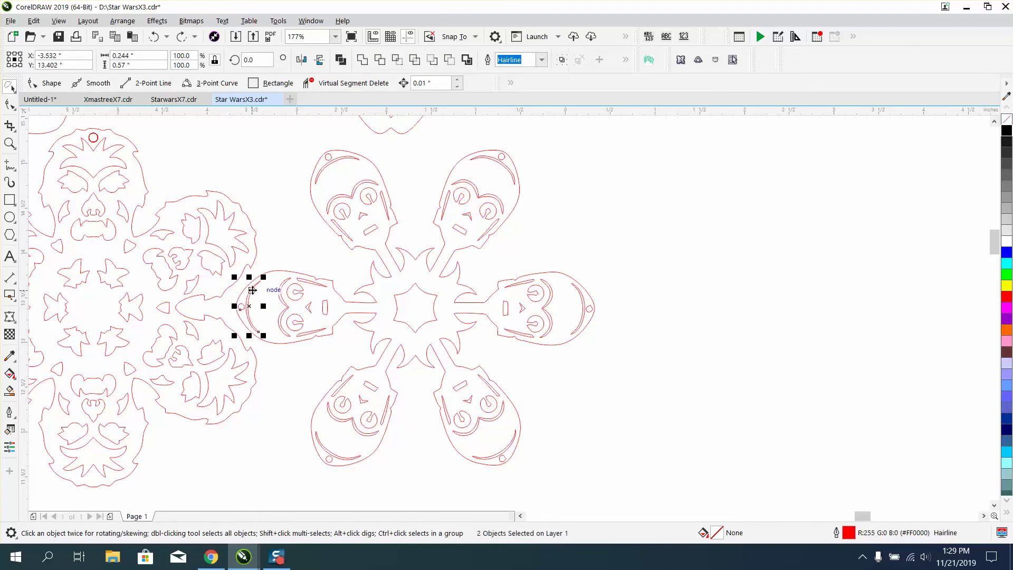
pyautogui.keyDown('shift'); pyautogui.click(276, 274); pyautogui.keyUp('shift')
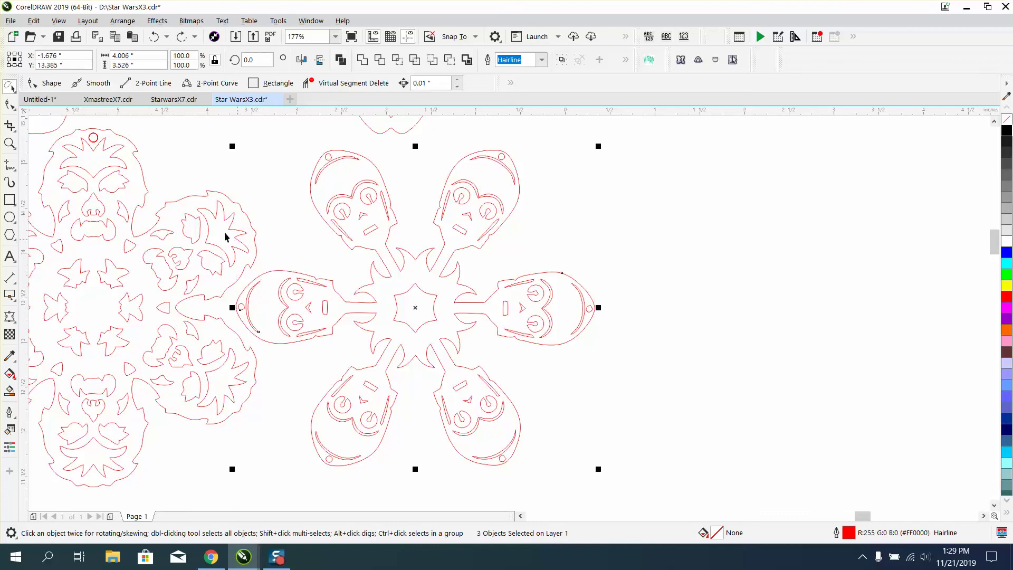
# - Drag a Pick tool marquee around the whole skull snowflake to select all 57 pieces
pyautogui.click(14, 94)
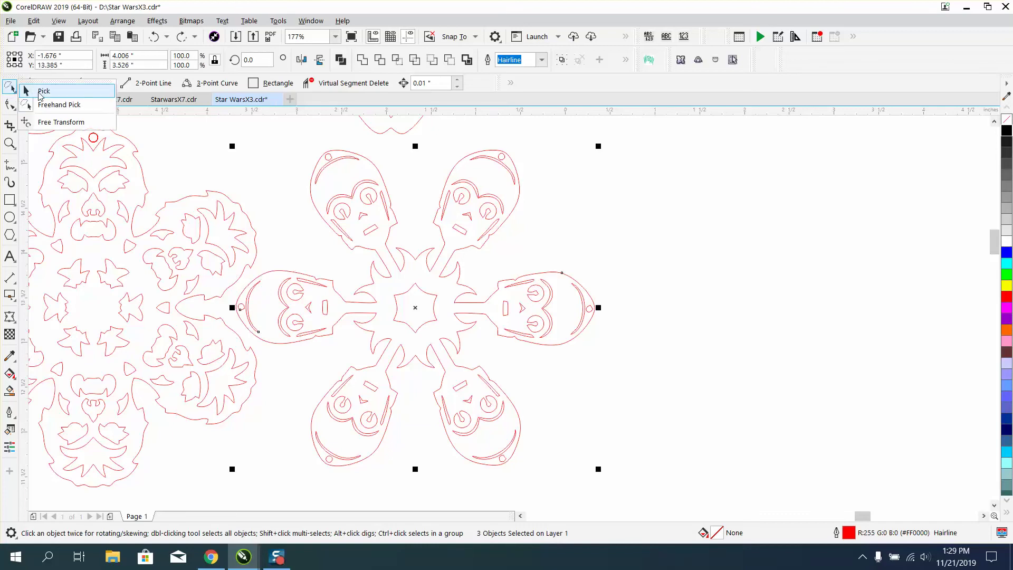
pyautogui.click(40, 90)
pyautogui.moveTo(268, 140); pyautogui.dragTo(272, 319)
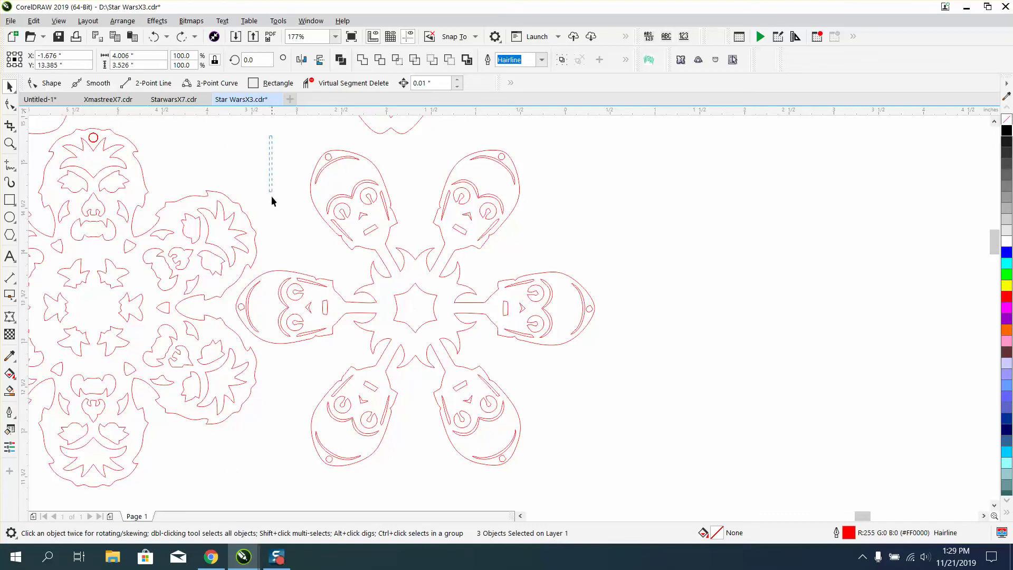
pyautogui.moveTo(302, 452); pyautogui.dragTo(641, 471)
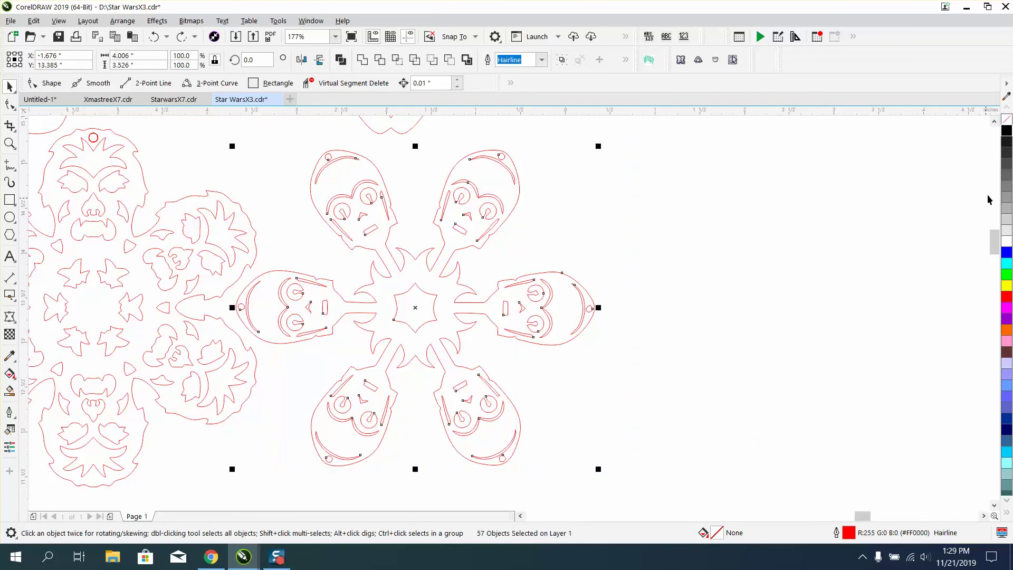
# - Make the snowflake outlines black, group the 57 pieces, and move the group right
pyautogui.rightClick(1007, 133)
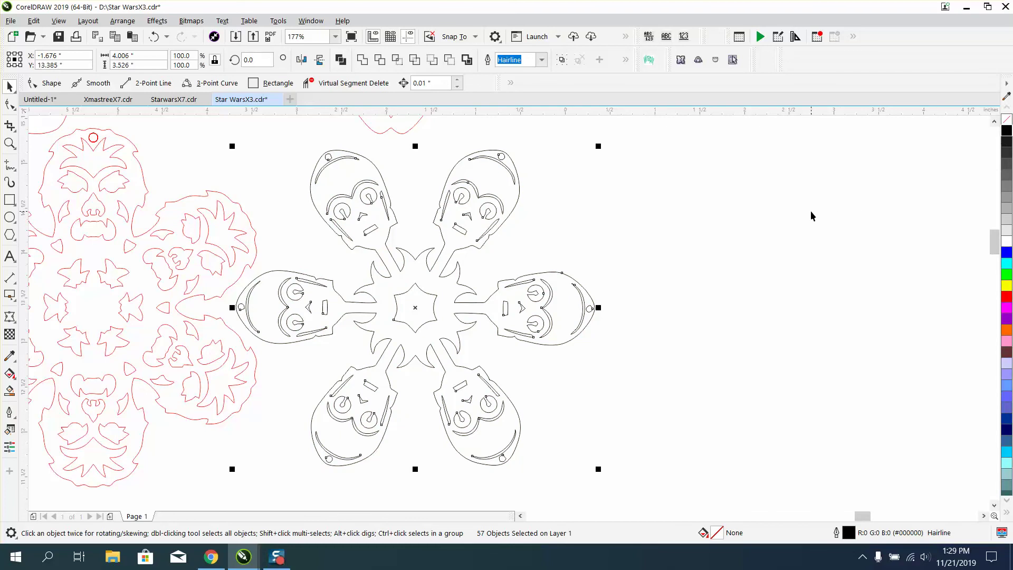
pyautogui.hotkey('ctrl', 'g')
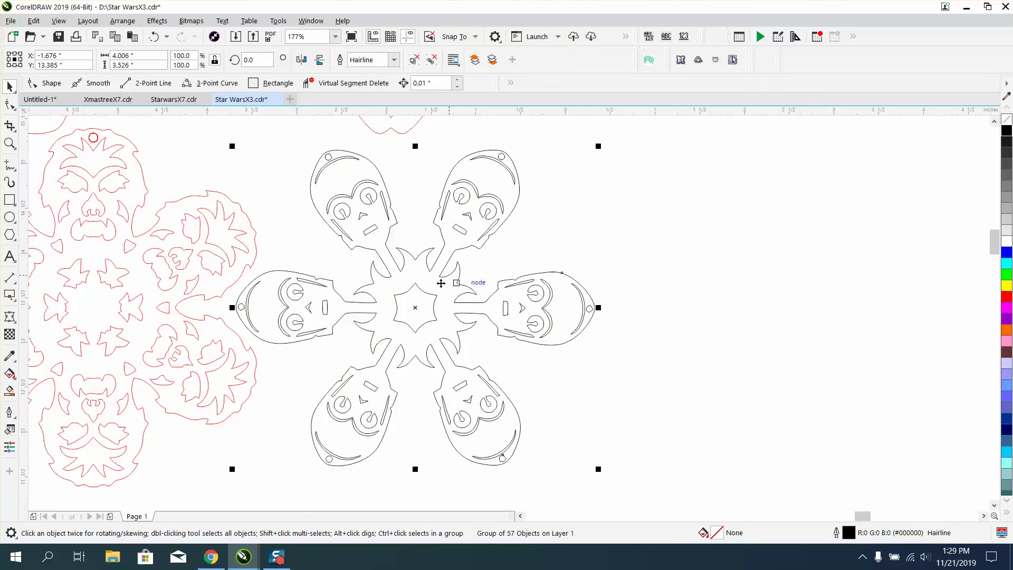
pyautogui.moveTo(428, 297); pyautogui.dragTo(523, 291)
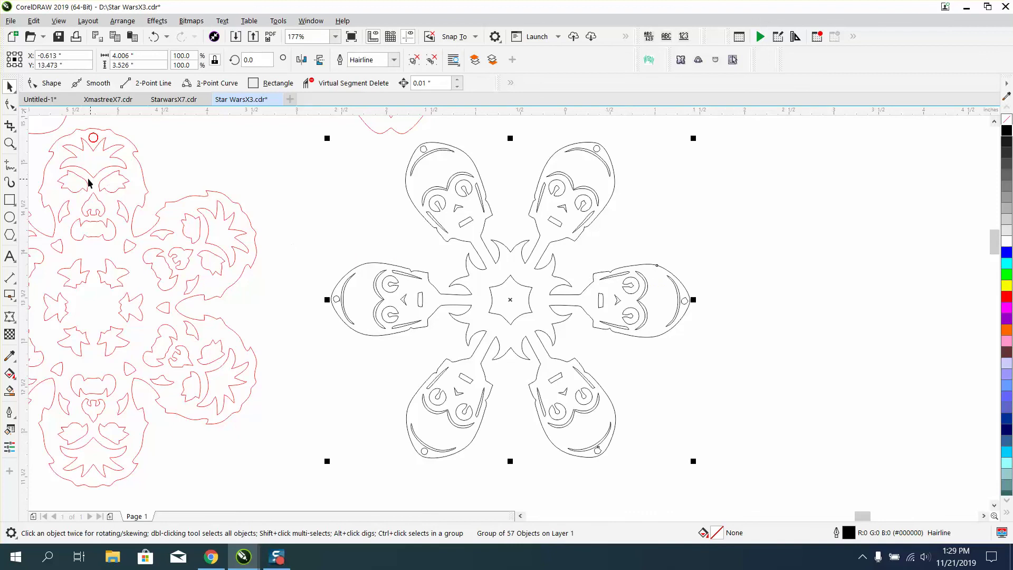